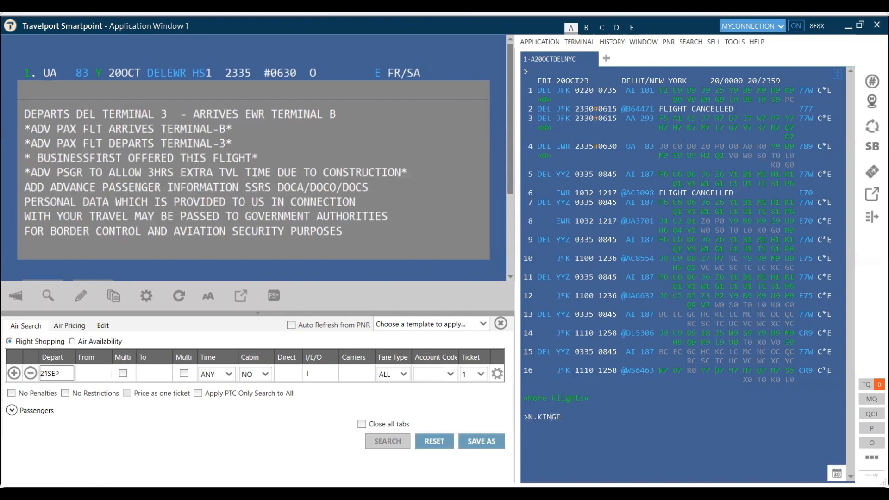
Step: Add the child passenger's name with the MISS*P-U07 minor code, plus T* phone and ticketing fields
type("MISS*P-U07")
key("Return")
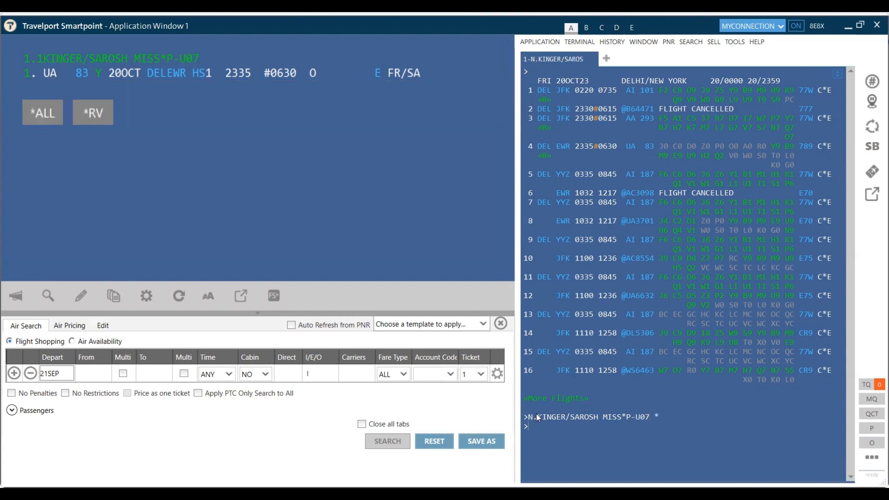
type("P.T*")
key("Return")
type("T.T*")
key("Return")
Step: Add received-from R.S and end the transaction to store the booking
type("R.S")
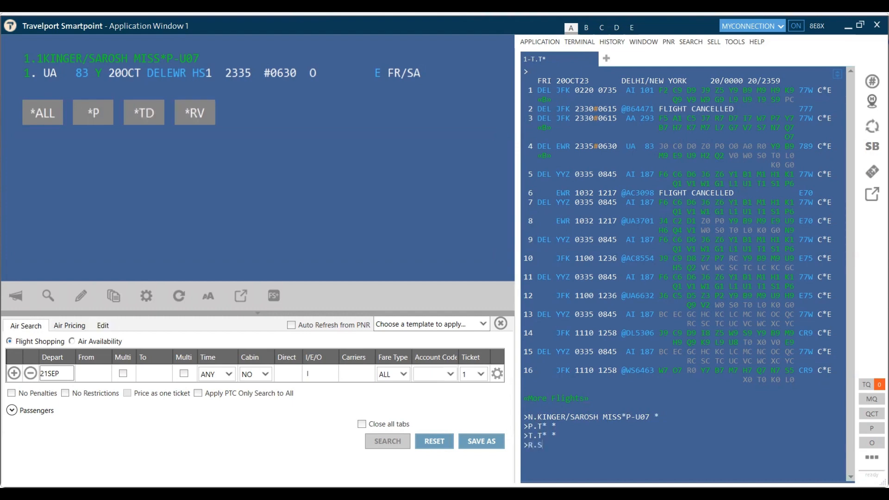
key("Return")
type("ER")
key("Return")
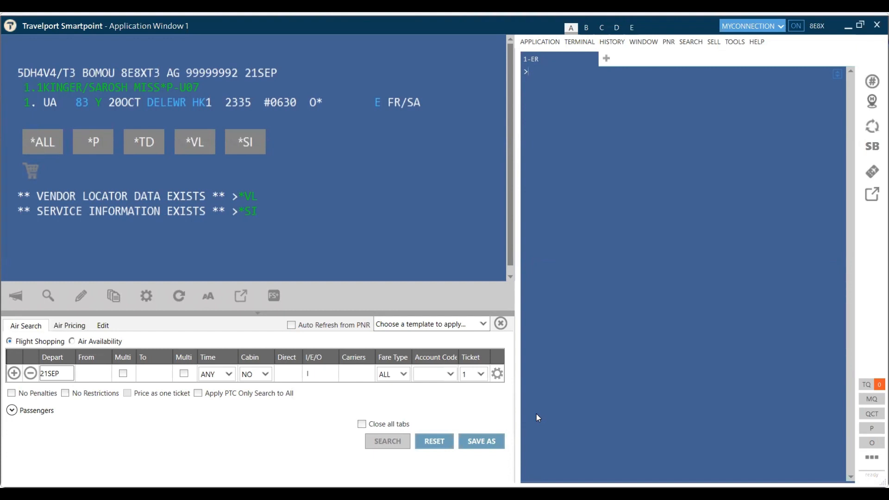
Step: Add an SI.UMNR*UM07 unaccompanied-minor request for age 7
type("SI.UMR")
key("BackSpace")
type("NR")
type("*UM07")
key("Return")
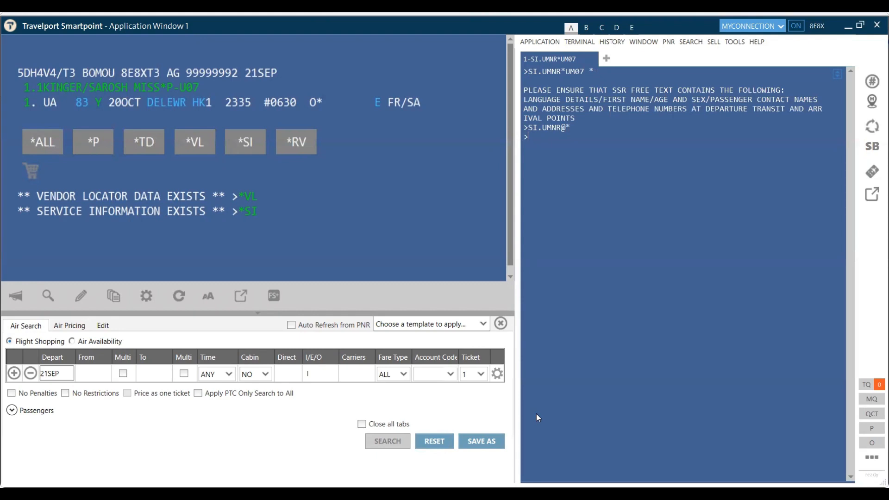
Step: Add a UA OSI with the child's name, MISS FEMALE, contact phone and ENGLISH SPEAKING
type("SI.UA")
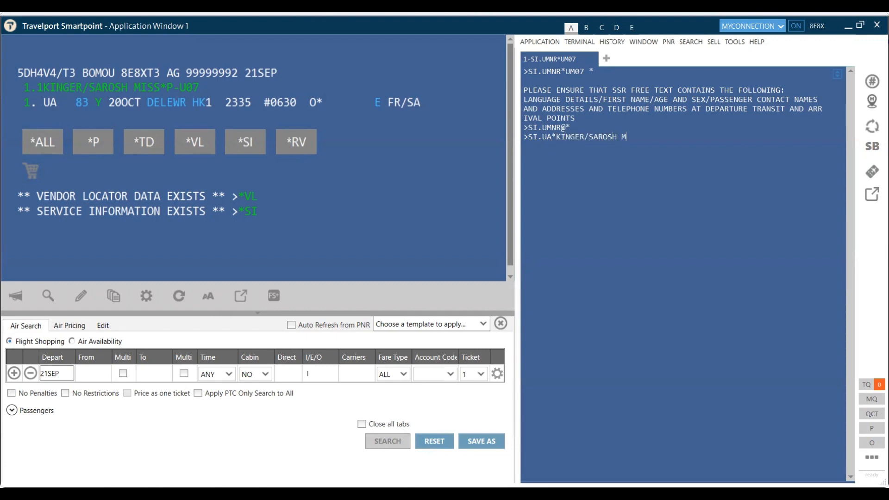
type("ISS FEMALE")
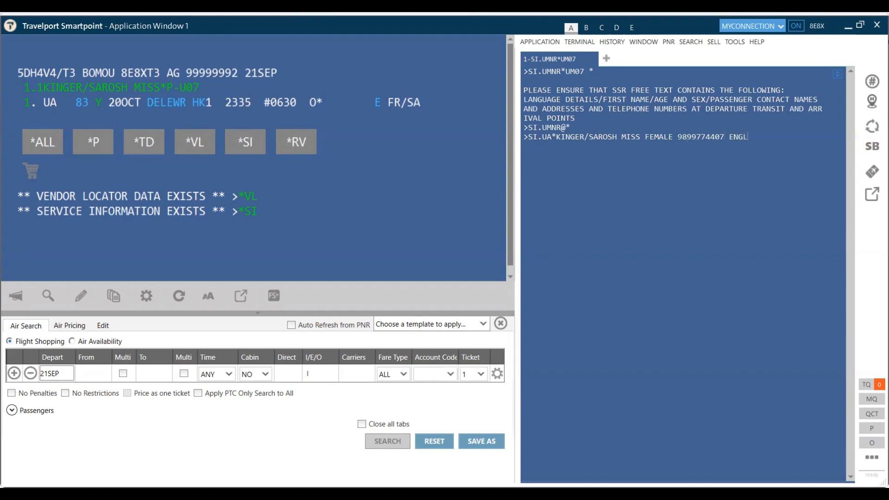
type("KING")
key("Return")
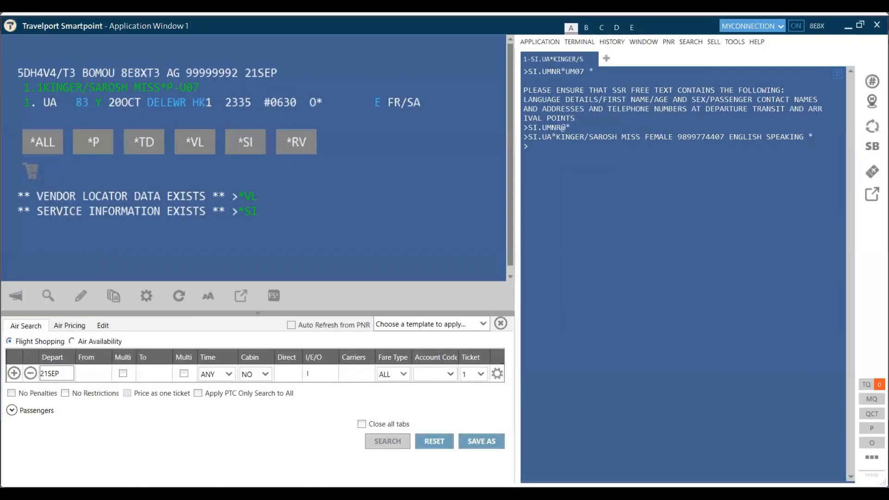
Step: Add a UA OSI with the mother's name, home address, contact phone and WILL DROP AT DEL
type("SI.UA")
type("*")
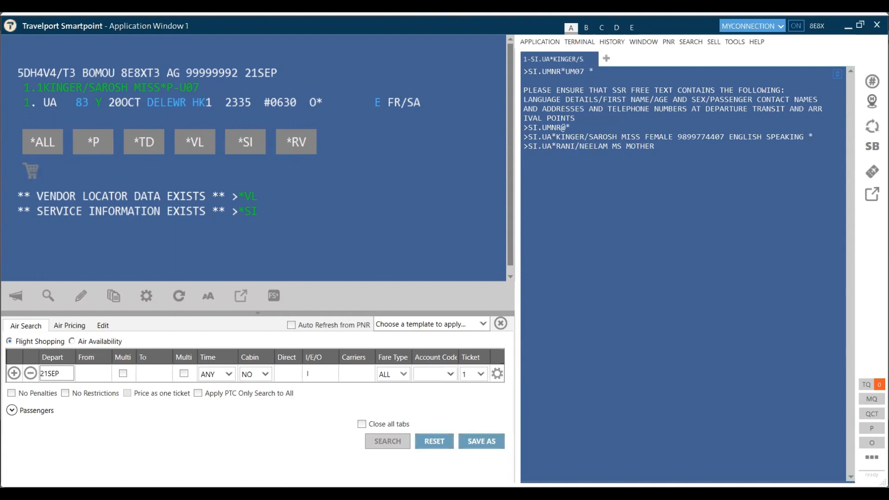
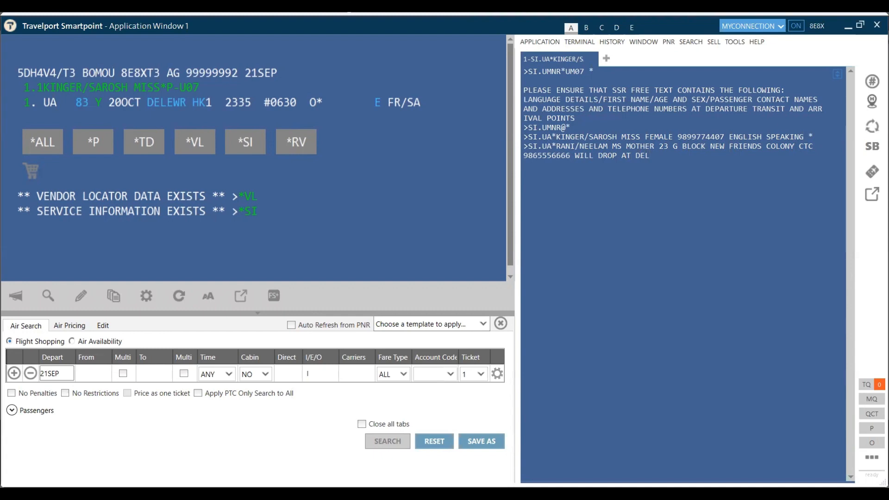
key("Return")
type("SI.UA*")
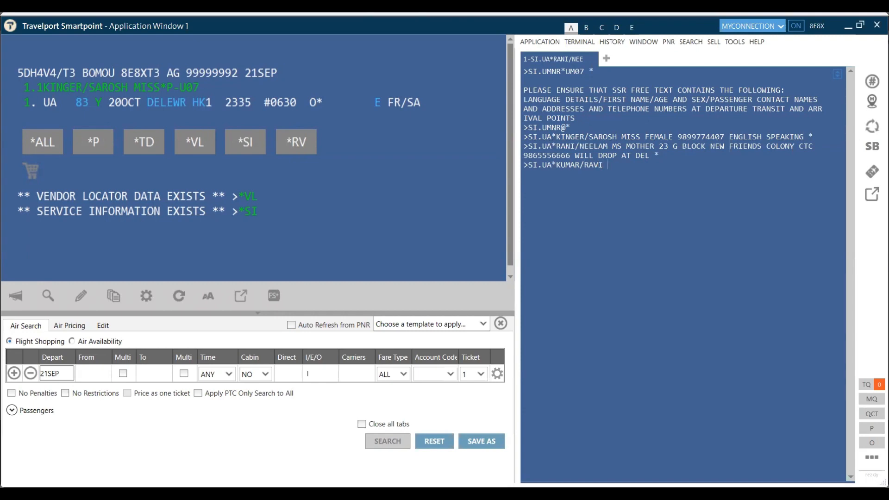
Step: Add the father's UA OSI with address, phone and EWR arrival pickup, then re-save with R.S and ER
type(" FATHER 10 STREET 5TH AVE")
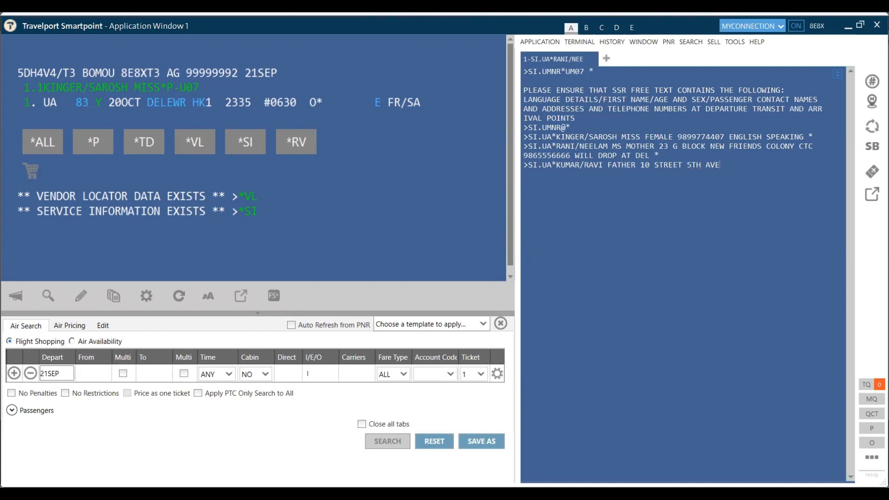
type("NEUE CTC9999999 WILL")
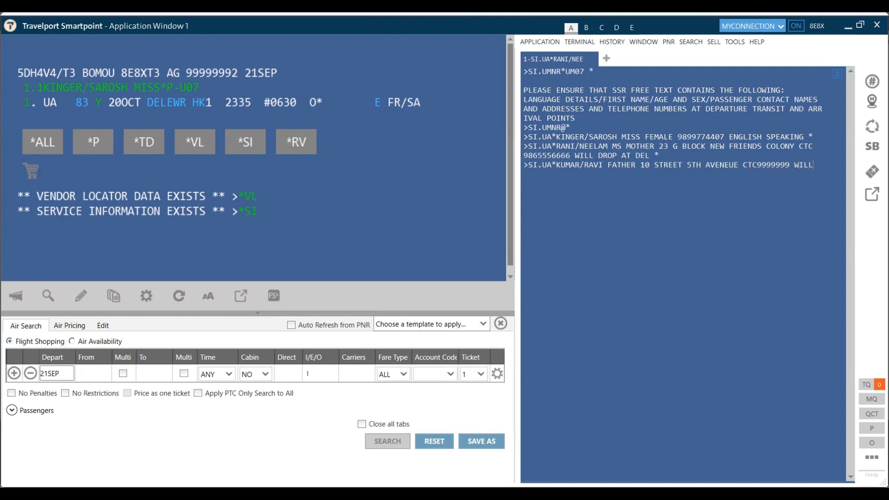
type(" PICK AT ARRIVAL EWR")
key("Return")
type("R.S")
key("Return")
type("ER")
key("Return")
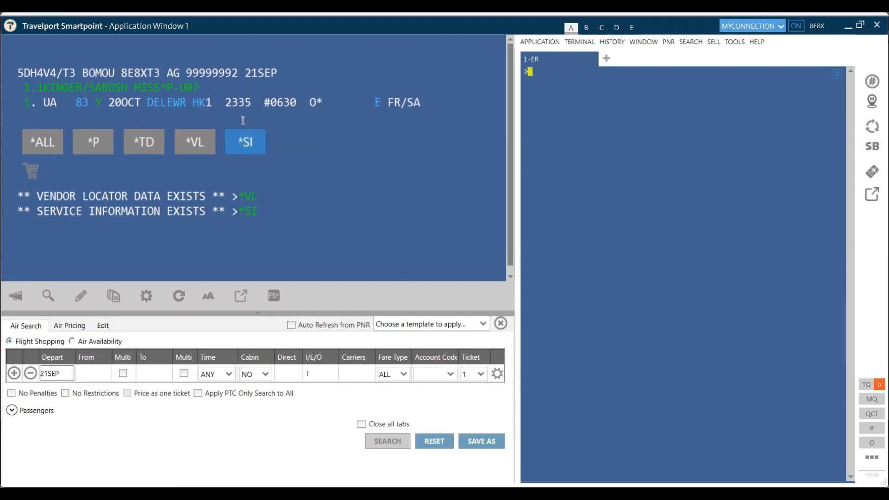
Step: Display the *SI service listing and highlight the UMNR request's NO 1 status
left_click(241, 142)
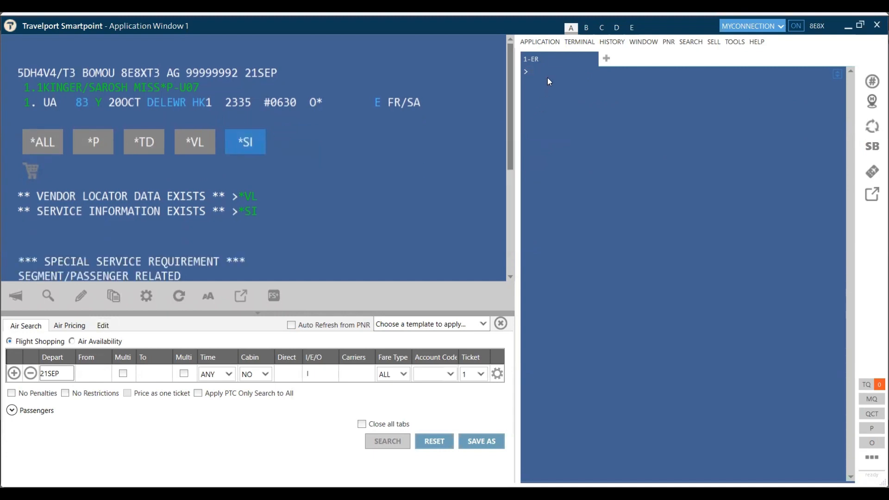
type("*SI")
key("Return")
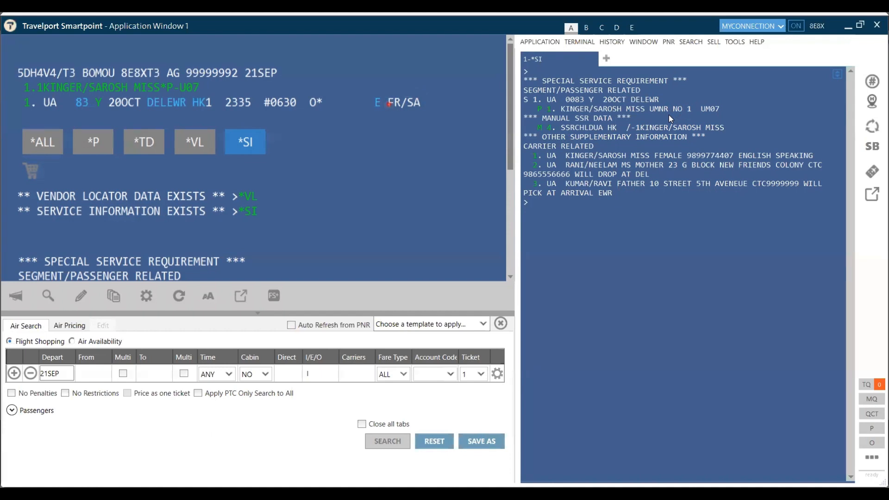
left_click_drag(666, 99, 696, 119)
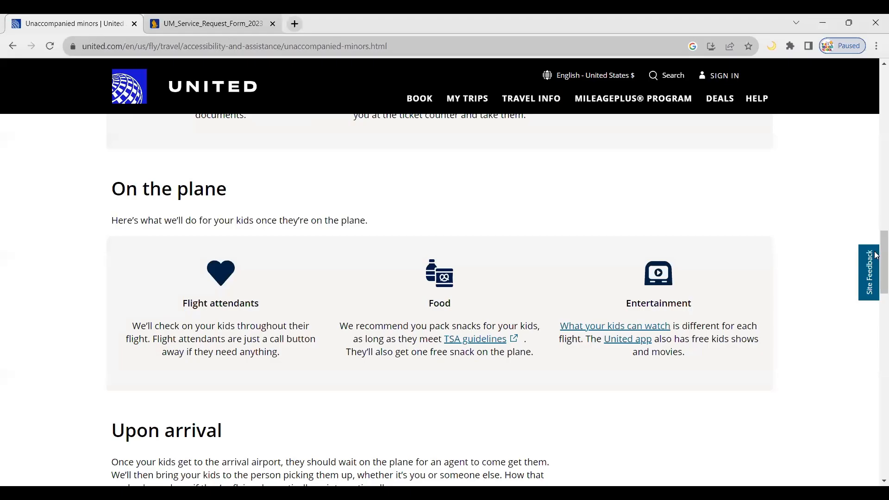
Step: Open the linked customs declaration form, zoom in and view its second page
left_click_drag(878, 255, 876, 225)
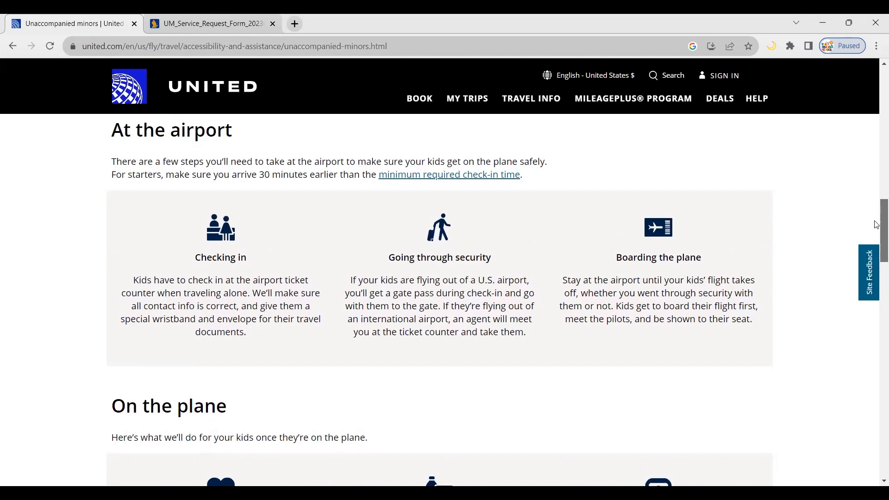
left_click_drag(876, 225, 876, 193)
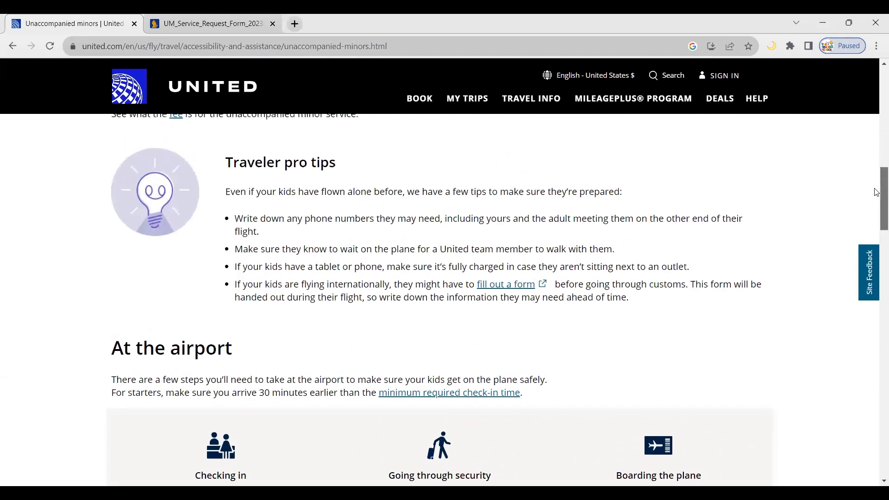
left_click(515, 287)
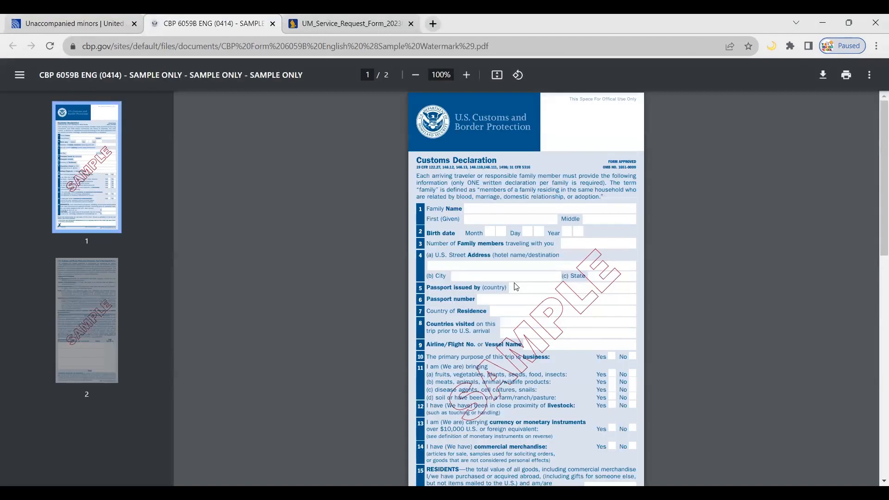
left_click(467, 76)
left_click(468, 75)
left_click(467, 76)
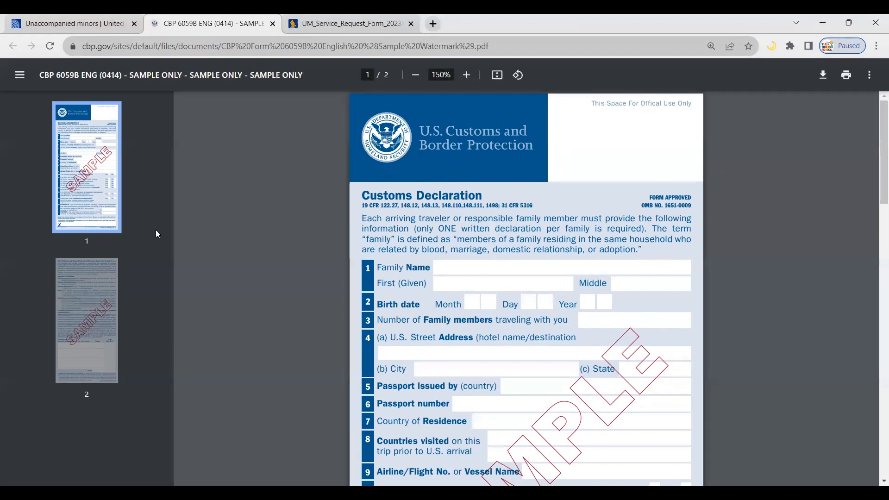
left_click(89, 282)
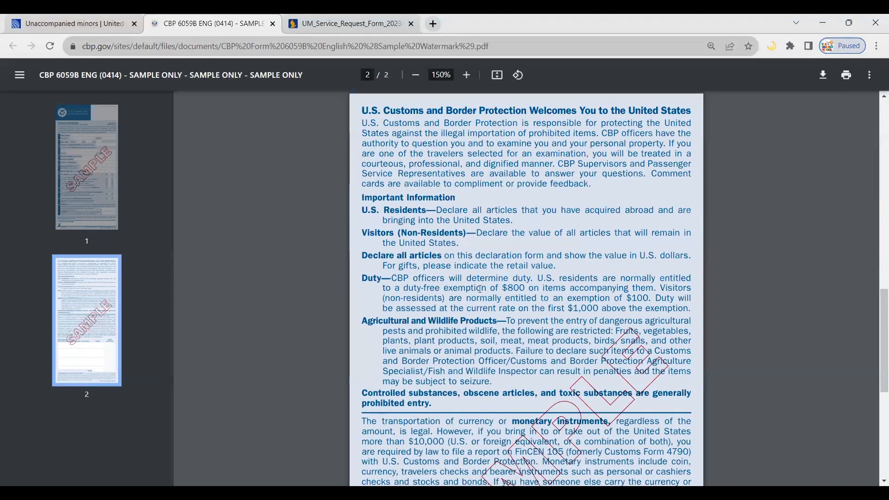
Step: Return to United's Unaccompanied minors page and scroll down to the FAQ fee table
left_click(72, 19)
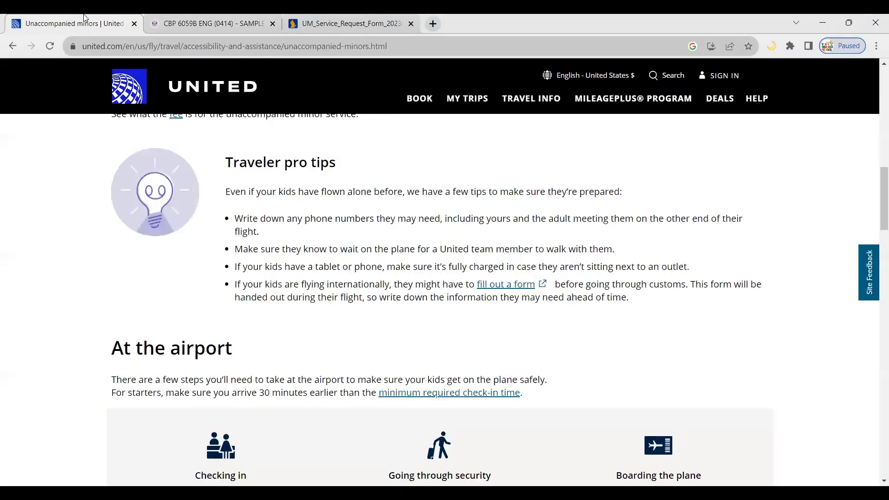
left_click_drag(880, 218, 876, 399)
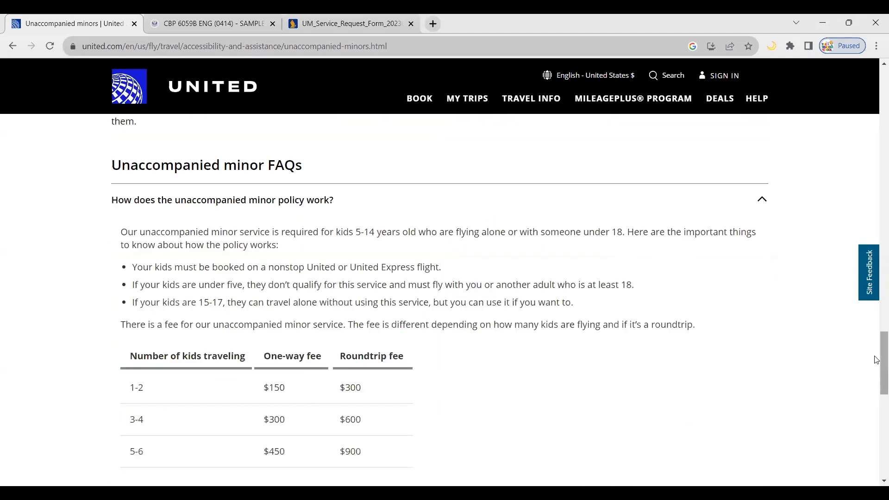
scroll(877, 358, "down", 1)
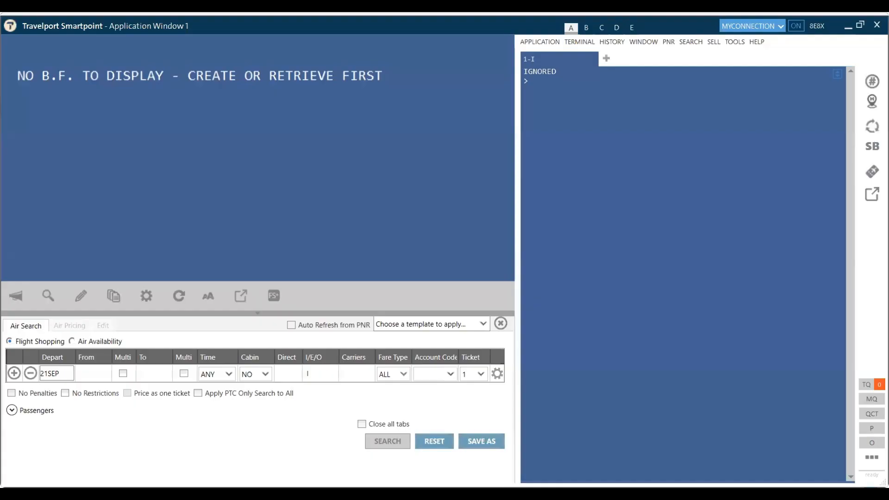
Step: Check DEL–SIN availability for 20 Oct and sell one Y seat on SQ 401 with N1Y2
type("A20OCTDELSIN")
key("Return")
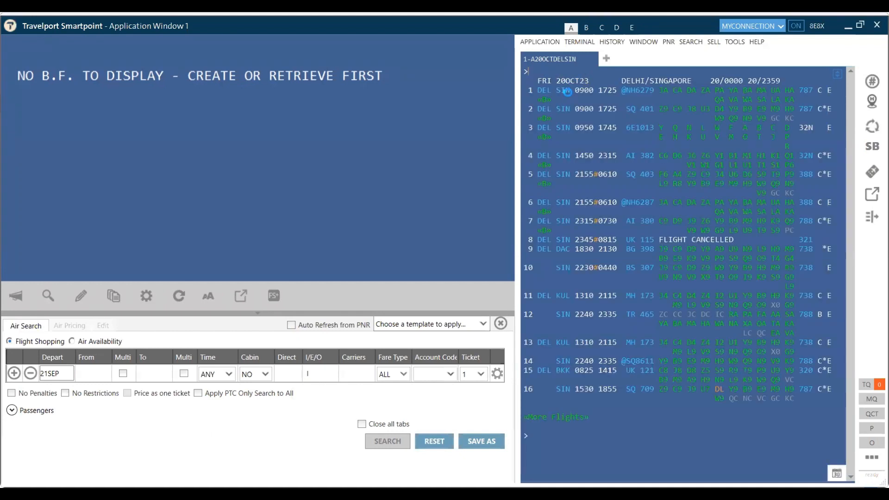
left_click(554, 435)
type("N1Y2")
key("Return")
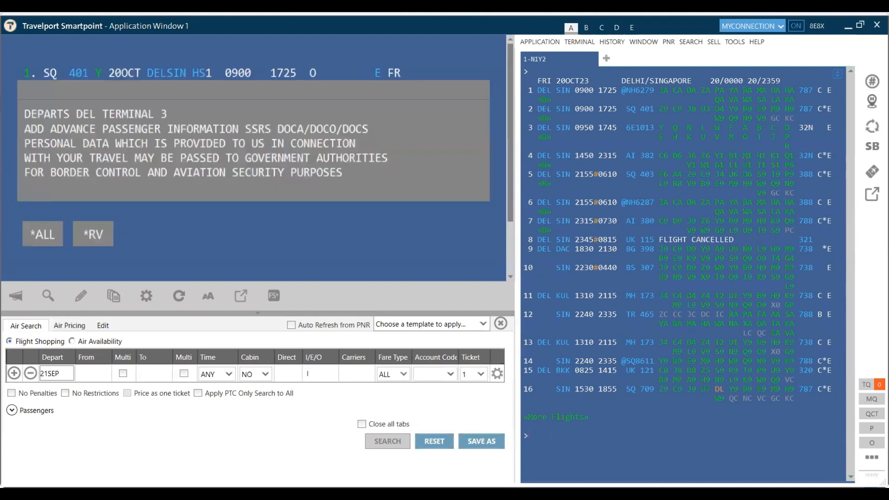
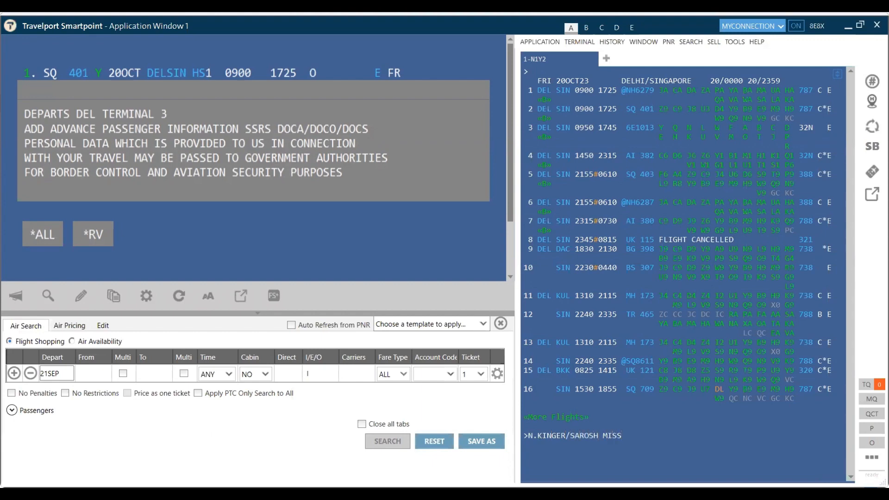
Step: Add the child's name with MISS*P-U07, plus T* phone and ticketing fields
type("*P-U07")
key("Return")
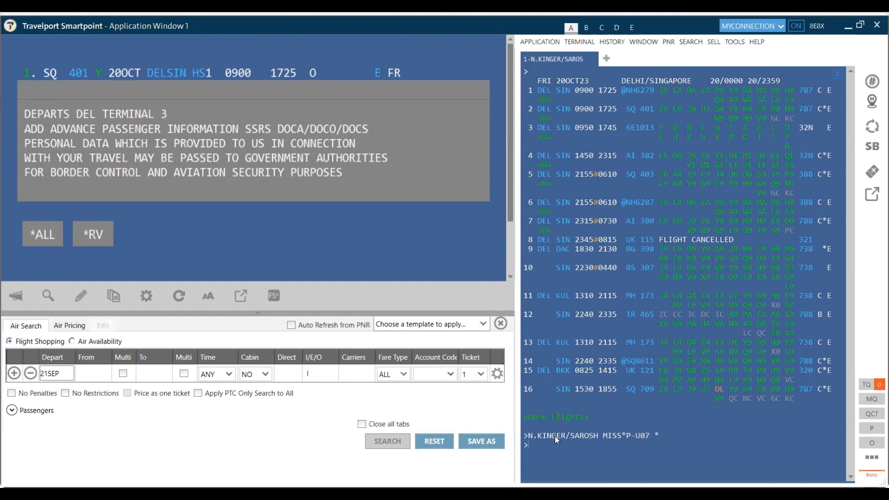
type("P.T*")
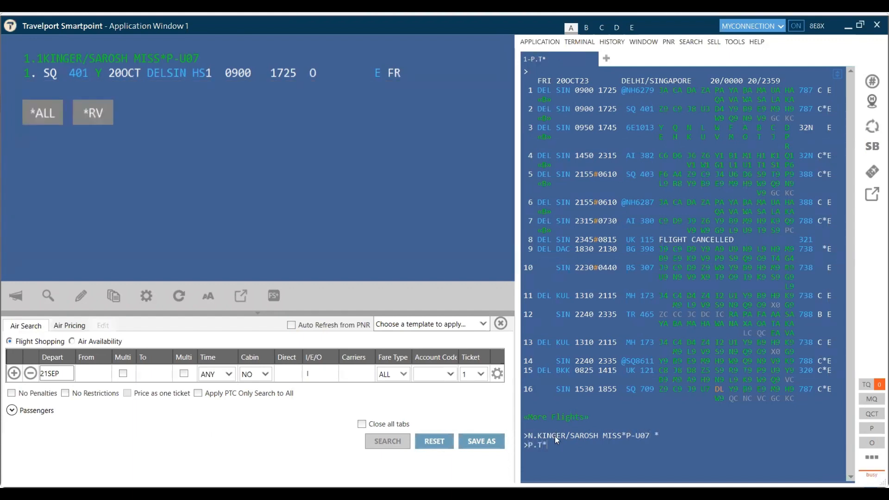
type(" * >T.T*")
key("Return")
Step: Add received-from R.S and end the transaction with ER to store the booking
type("R.S")
key("Return")
type("ER")
key("Return")
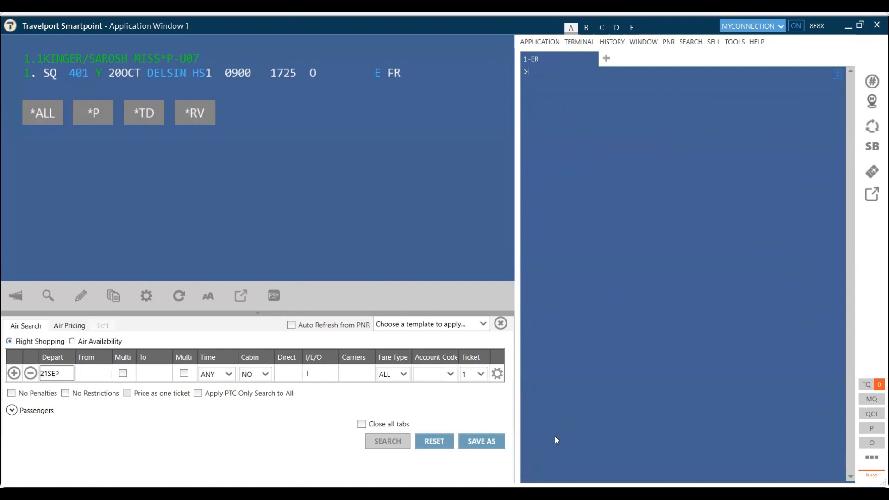
Step: Add the SI.UMNR*UM07 request, then draft a UMNR note with the child's name, FEMALE, ENGLISH SPEAKING
type("SI.U")
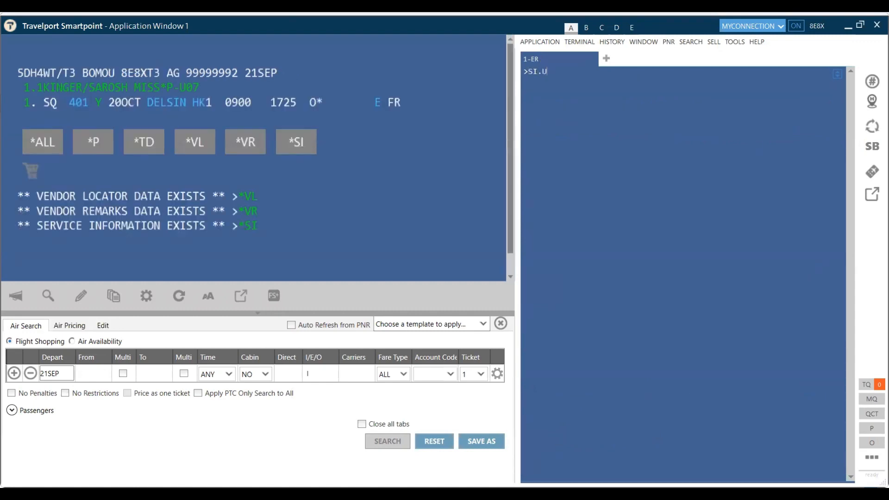
type("MNR*UM07")
key("Return")
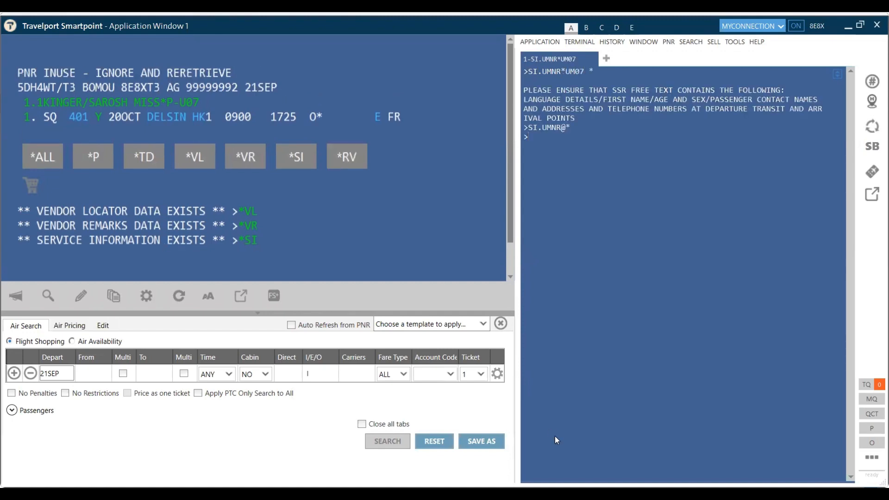
type("SI.UMNR* KINGER")
key("BackSpace")
key("BackSpace")
key("BackSpace")
key("BackSpace")
key("BackSpace")
key("BackSpace")
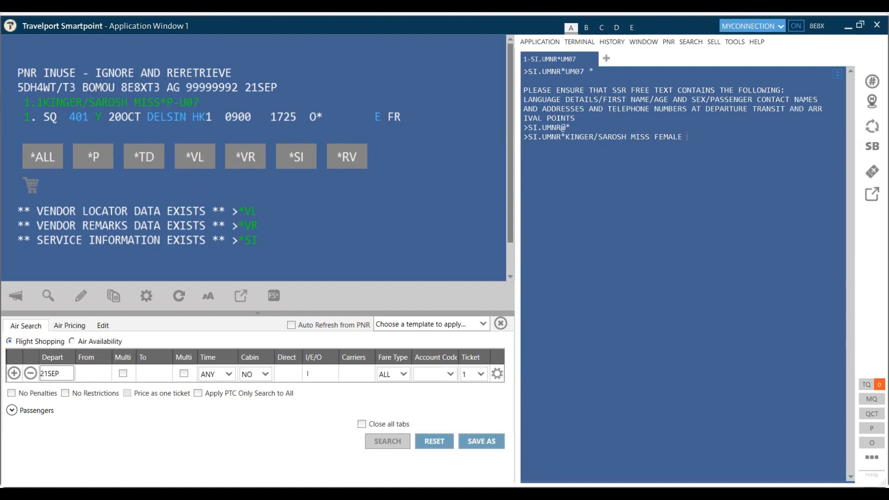
type("ENGLISH SPEKAING")
key("BackSpace")
key("BackSpace")
key("BackSpace")
key("BackSpace")
key("BackSpace")
type("AK")
type("ING")
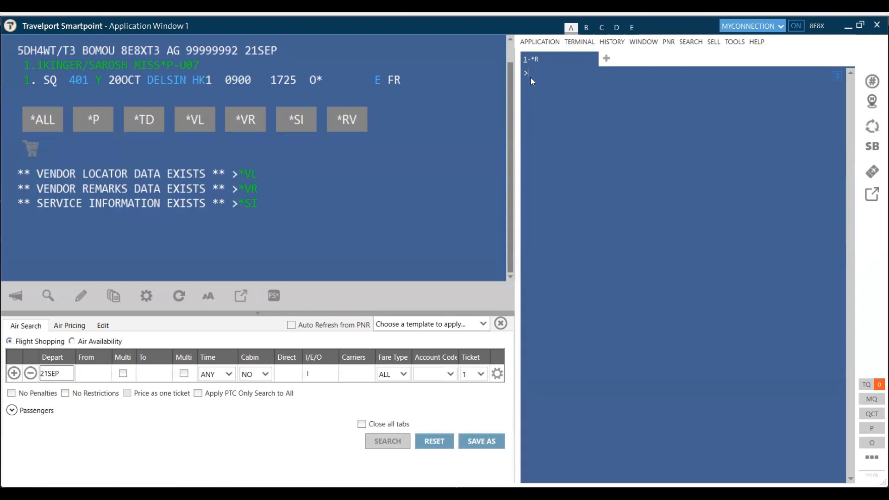
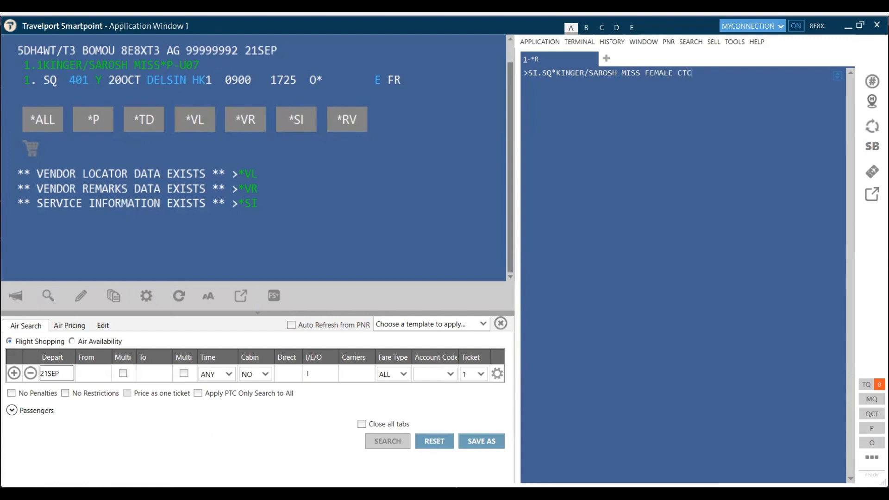
Step: Submit an SI.SQ note with the child's name, FEMALE, contact phone, ENGLISH SPEAKING; draft the mother's drop-off note
key("Return")
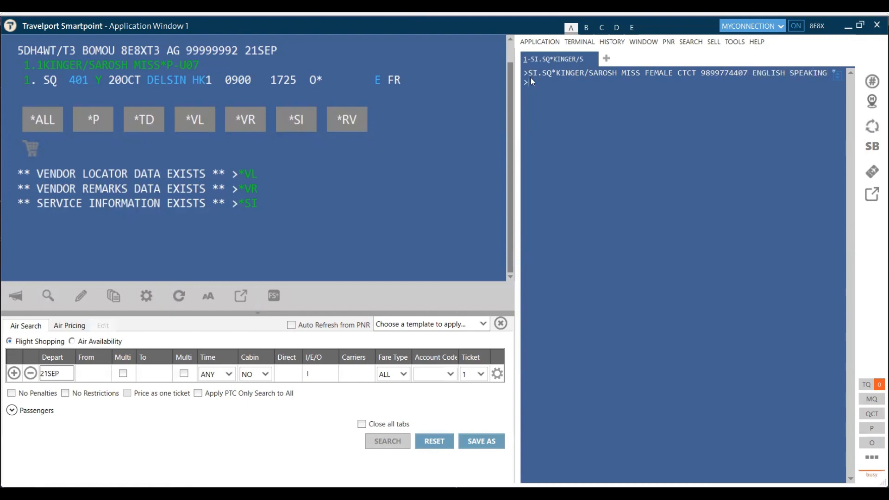
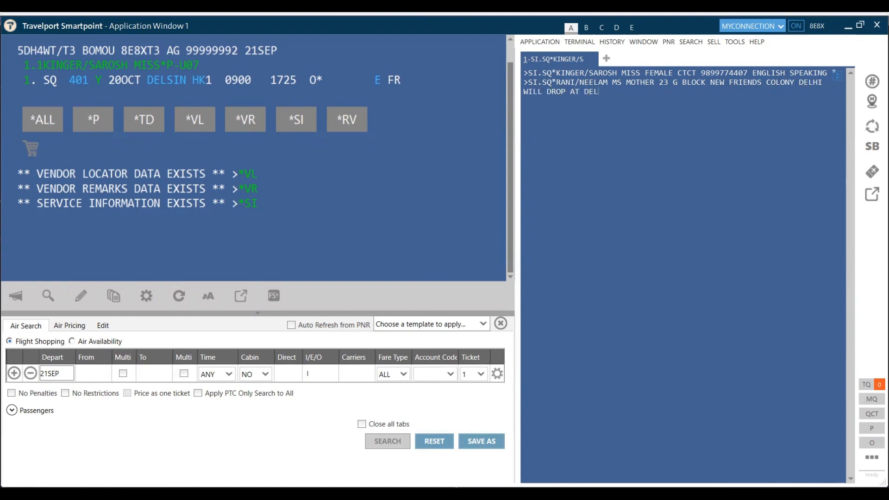
Step: Submit the mother's drop-off note, then add an SI.SQ* note with the father's contact details and SIN pickup
key("Return")
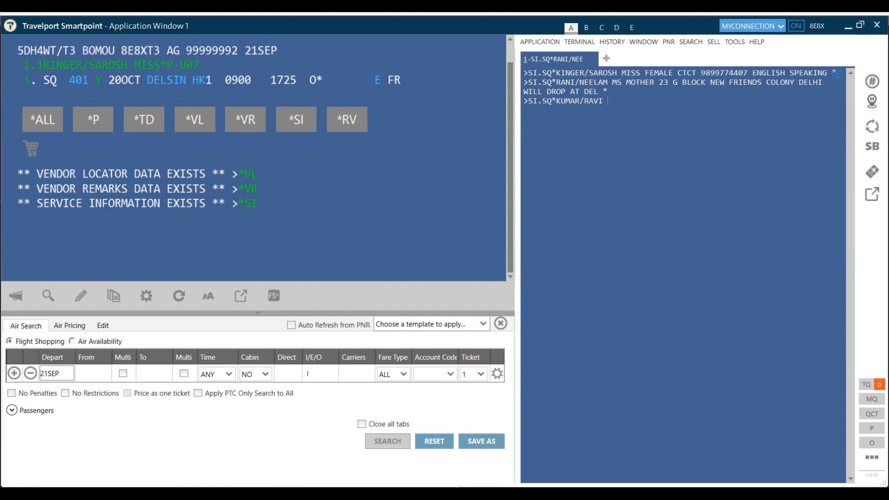
type(" MR FATHER 45 4TH STREET 5TH AVENEUE SINGAPORE CITY CTC 55")
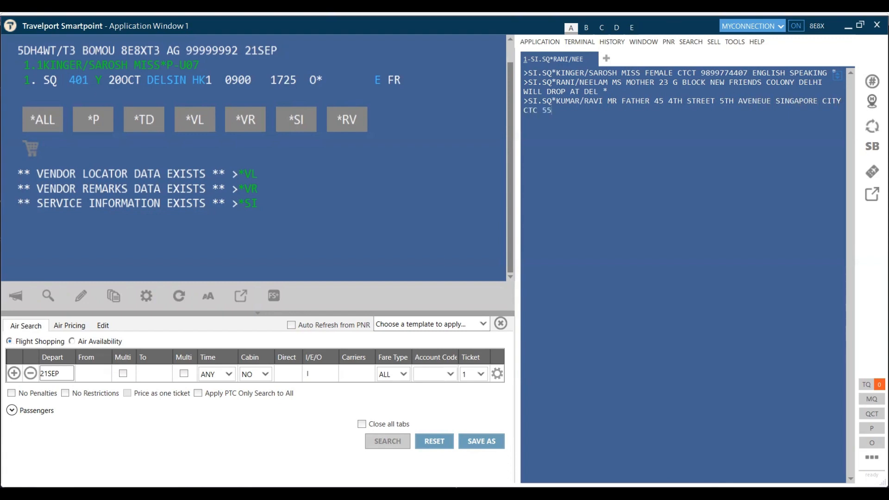
type("5222222 WOIL")
key("BackSpace")
key("BackSpace")
key("BackSpace")
type("ILL PICK AT ARRIVAL SIN")
key("Return")
Step: Enter received-from R.S and store the booking again with ER
type("R.")
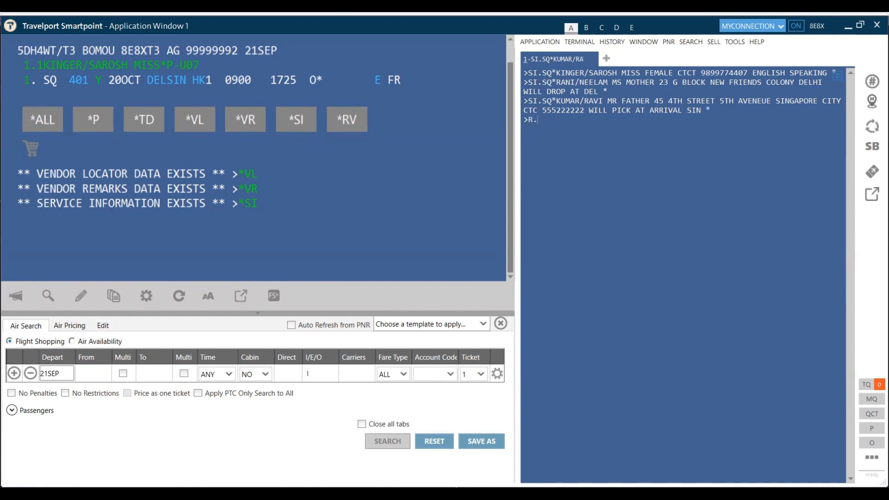
type("S")
key("Return")
type("ER")
key("Return")
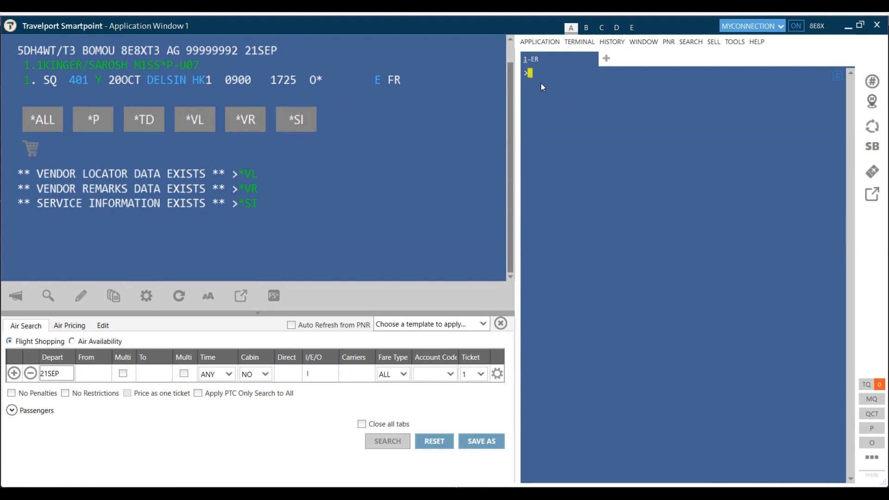
Step: Display the booking's special service information with *SI and mark the UMNR request's status
type("*SI")
key("Return")
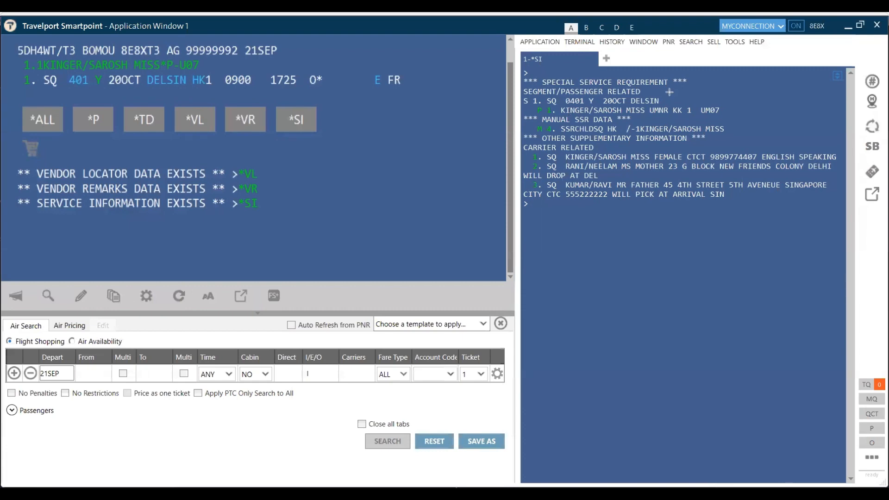
mouse_move(669, 92)
left_mouse_down()
mouse_move(676, 112)
mouse_move(698, 118)
left_mouse_up()
left_click(678, 90)
Step: Show the full booking record, then redisplay *SI and highlight the UMNR line's confirmed HK status
type("@ALL")
key("Return")
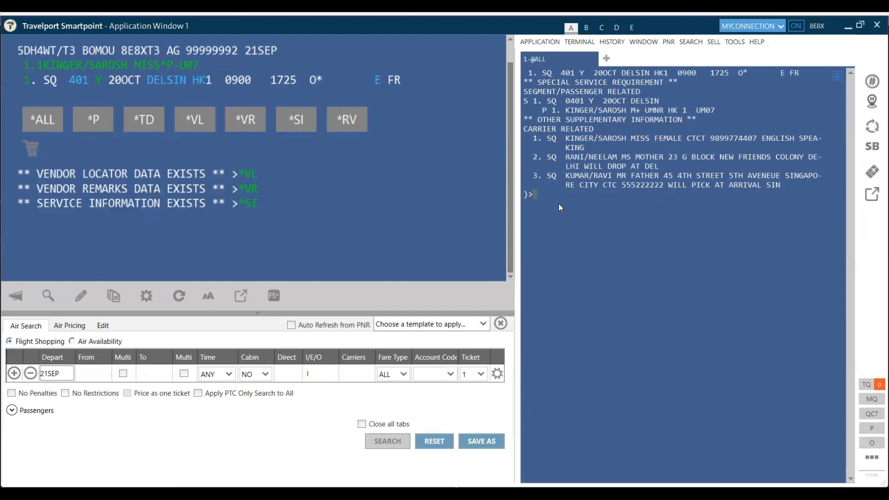
type("*SI")
key("Return")
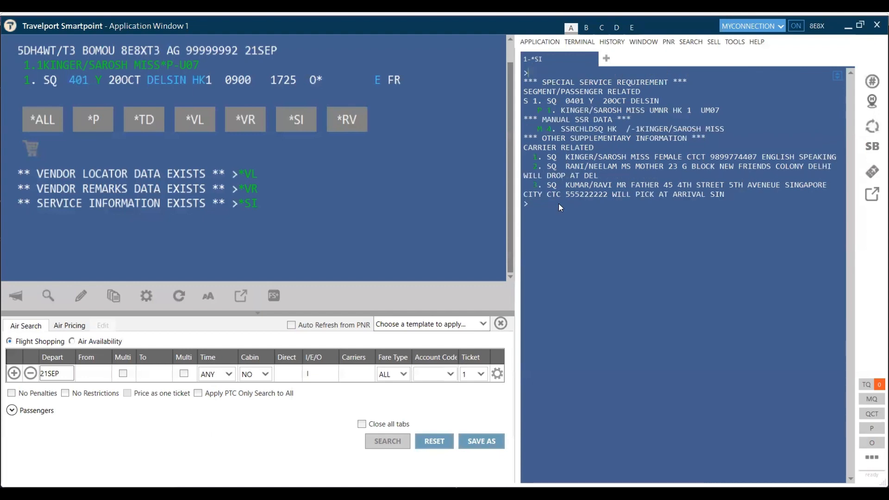
left_click(679, 111)
Step: Enter received-from R.S and end the transaction with ER to save the booking
left_click(585, 217)
type("R.S")
key("Return")
type("ER")
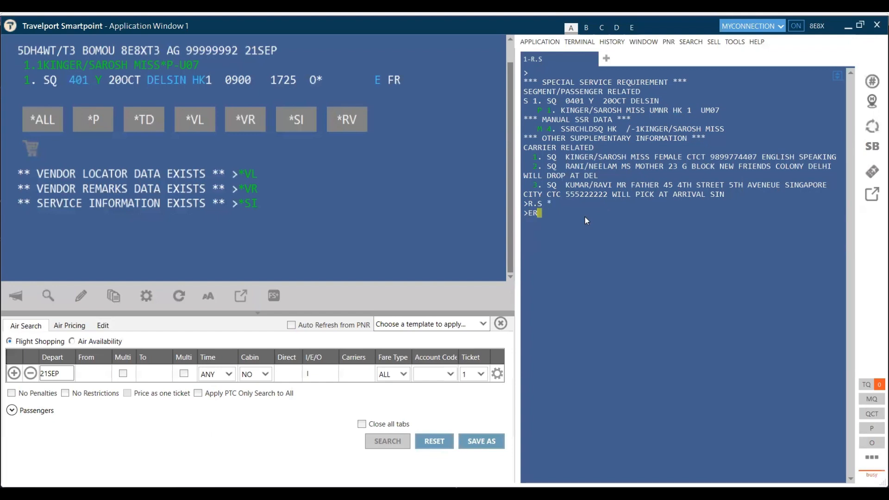
key("Return")
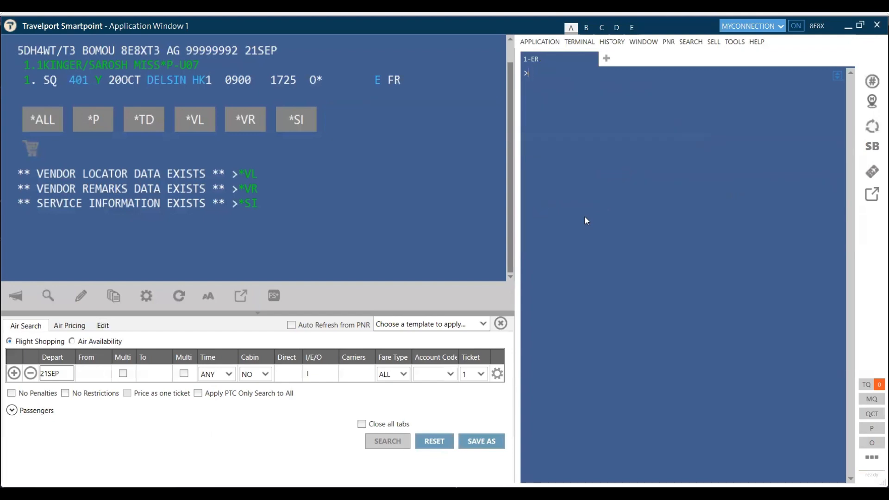
Step: Request an FQBB best-buy quote totalling INR 24182 and rebook at that fare via FQBBK
type("FQBB")
key("Return")
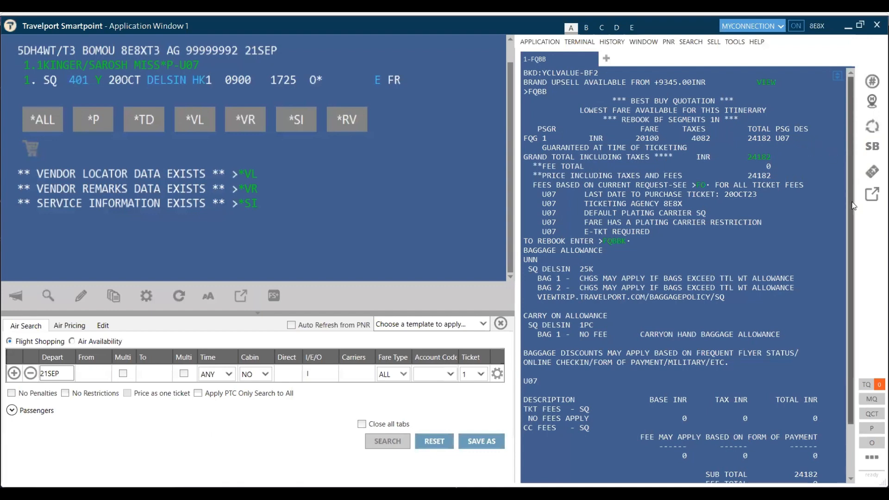
left_click_drag(853, 205, 853, 228)
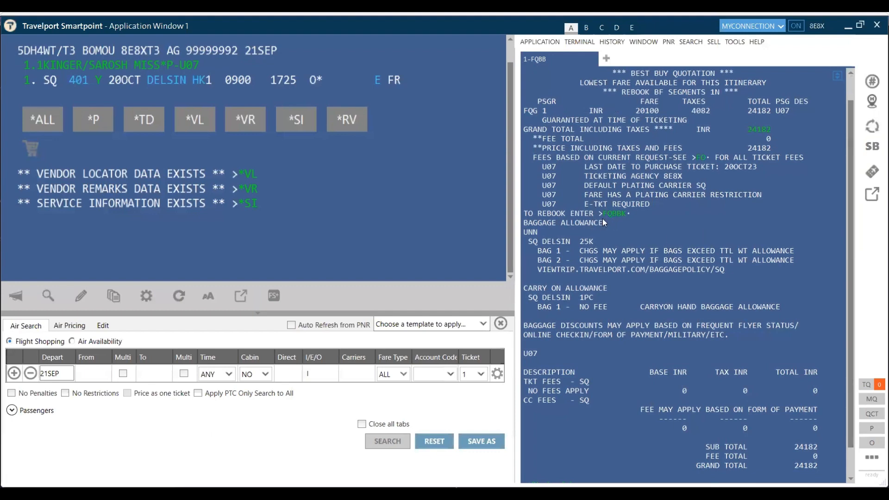
left_click(619, 214)
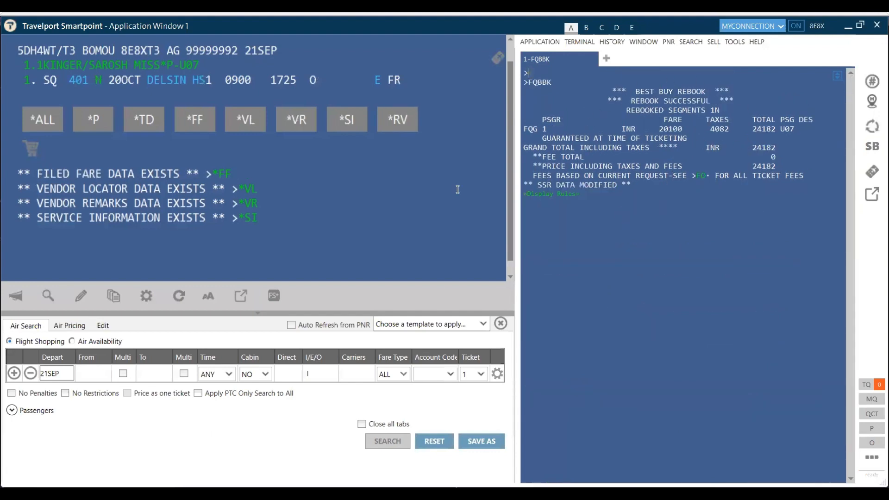
Step: Save the rebooked SQ 401 booking with received-from R.S and ER
type("R.S")
key("Return")
type("ER")
key("Return")
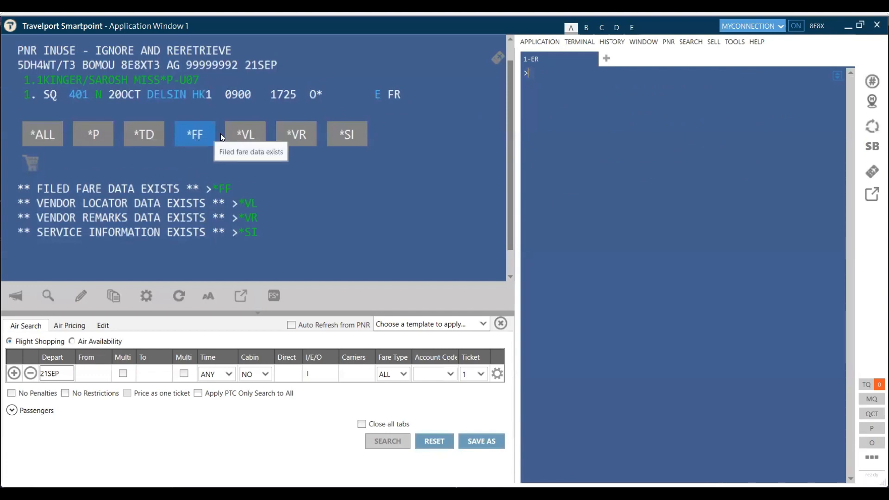
Step: Display the filed fare with *FF and expand the U07 passenger code and G pricing code
type("*FF")
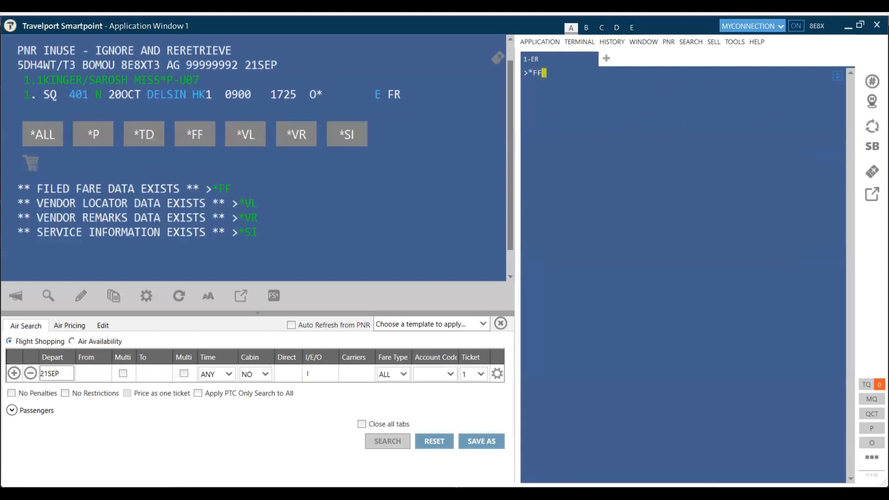
key("Return")
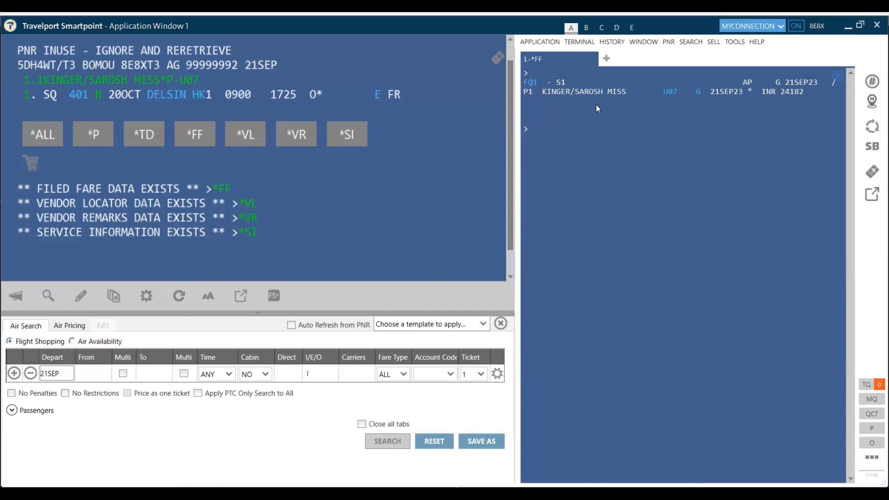
left_click(672, 95)
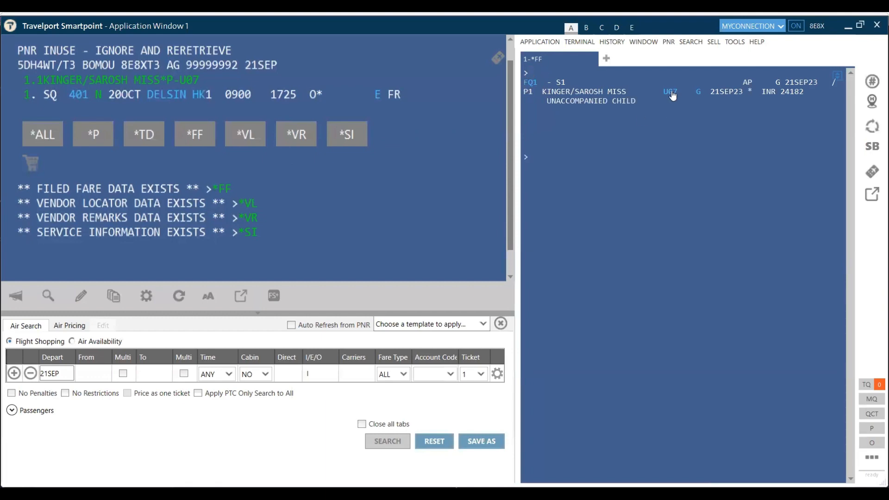
left_click(698, 92)
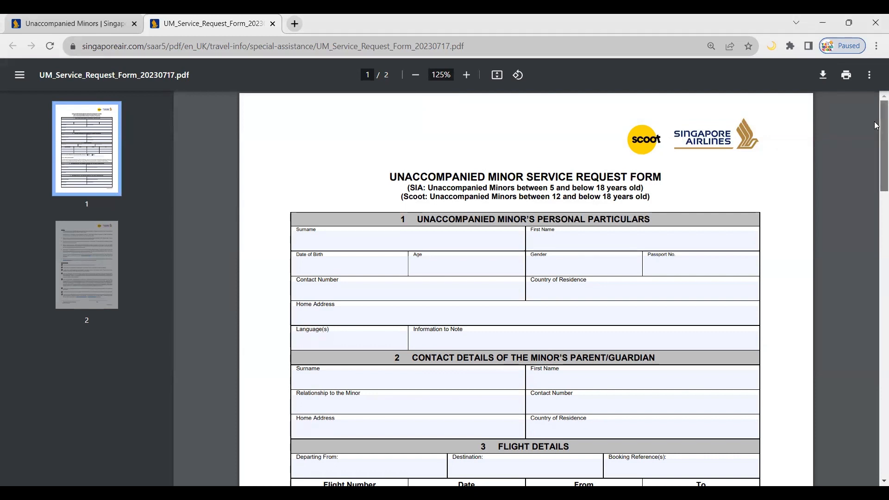
Step: Scroll the SQ UM Service Request Form from section 1 through sections 2–5 to page 2's Notes
left_click_drag(875, 124, 875, 144)
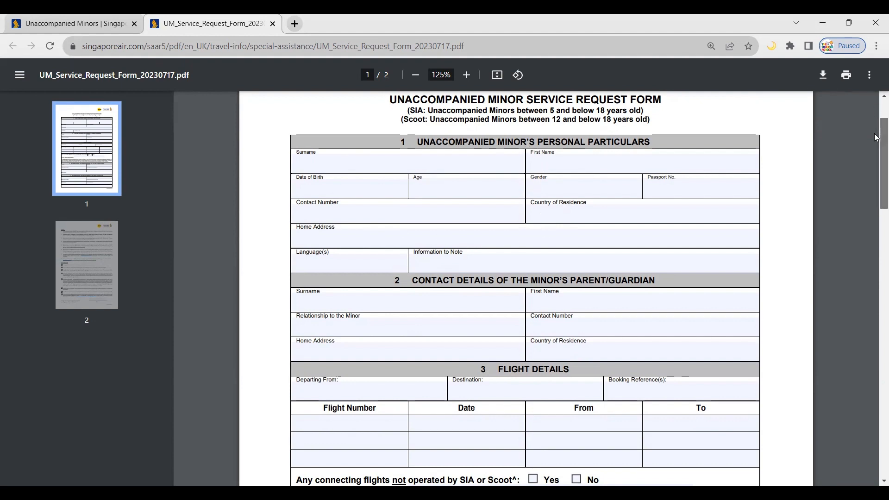
scroll(876, 136, "down", 5)
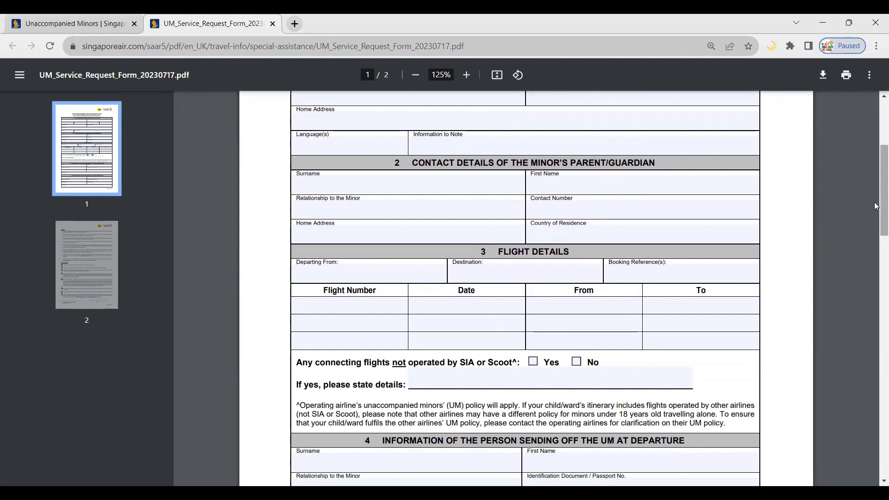
left_click_drag(876, 206, 876, 248)
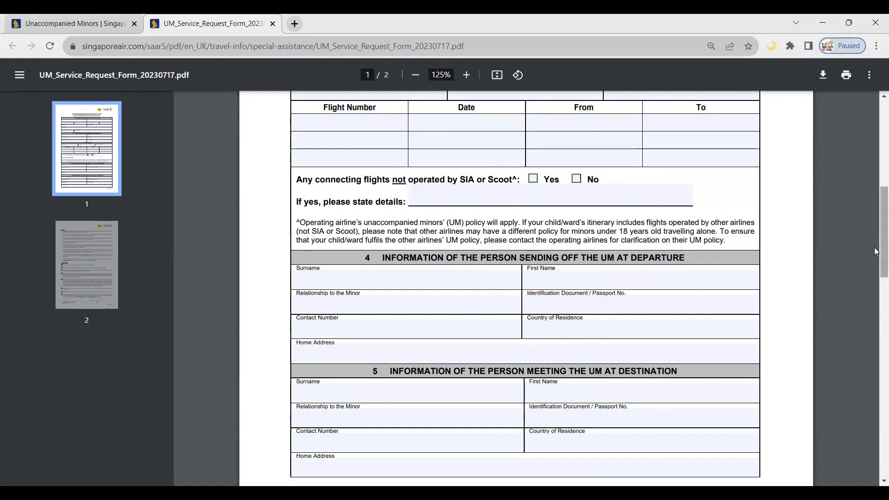
left_click_drag(876, 251, 876, 361)
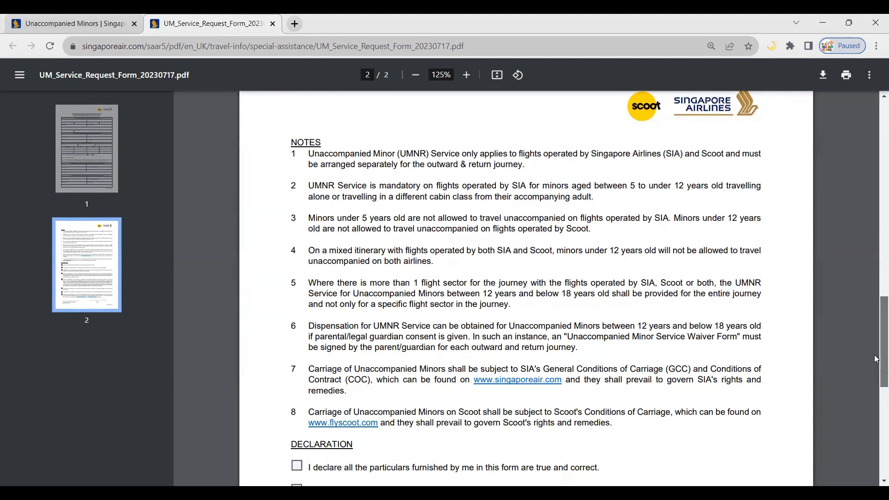
left_click_drag(876, 360, 876, 338)
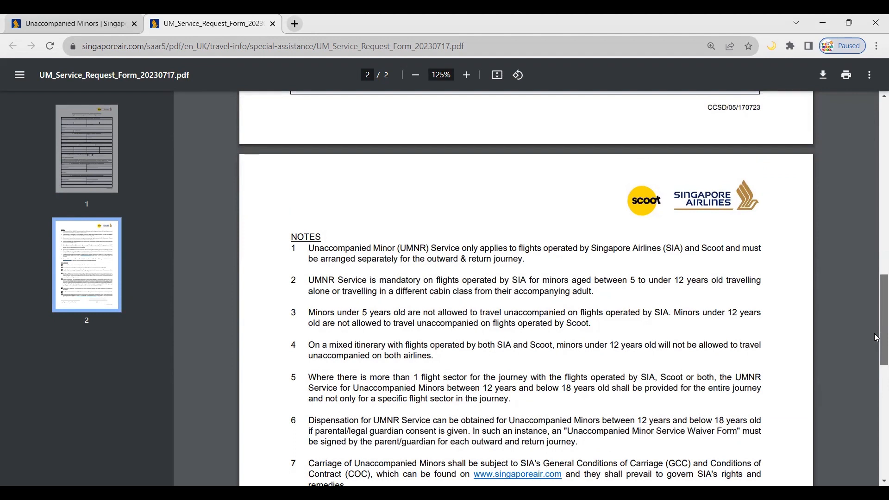
left_click_drag(876, 338, 876, 364)
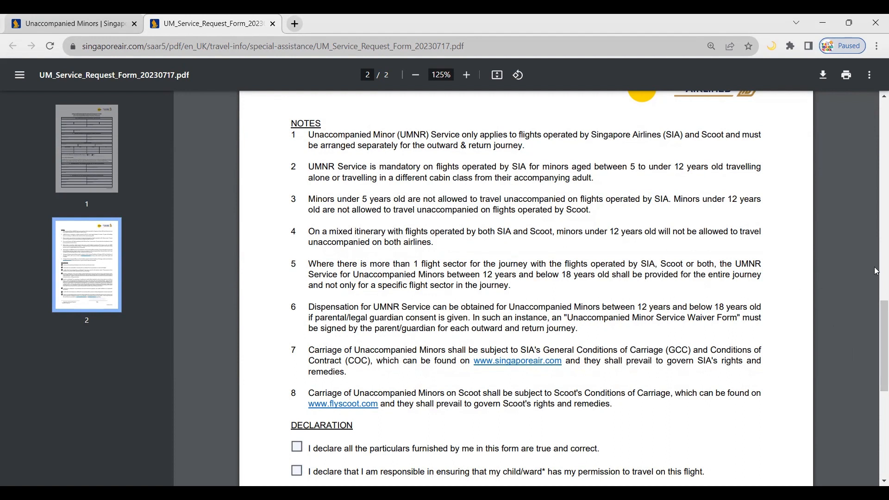
scroll(876, 190, "up", 2)
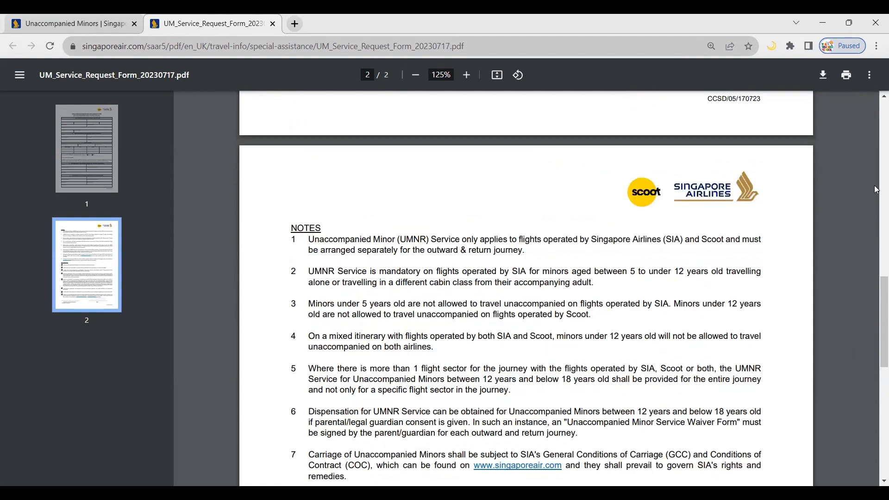